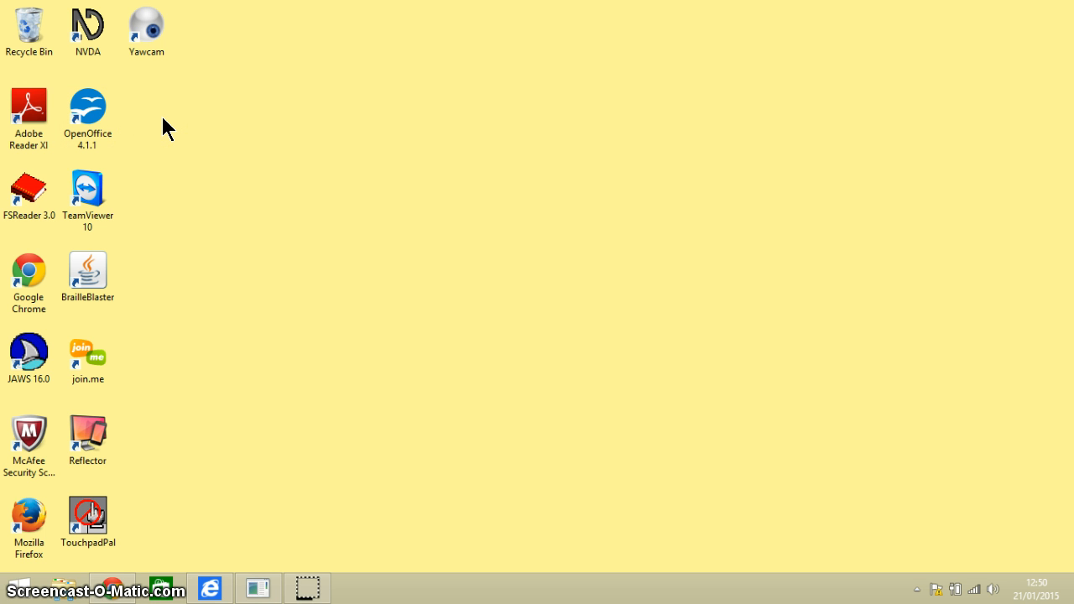
Launch OpenOffice, create a new text document, and maximize its window.
click(92, 113)
key(Return)
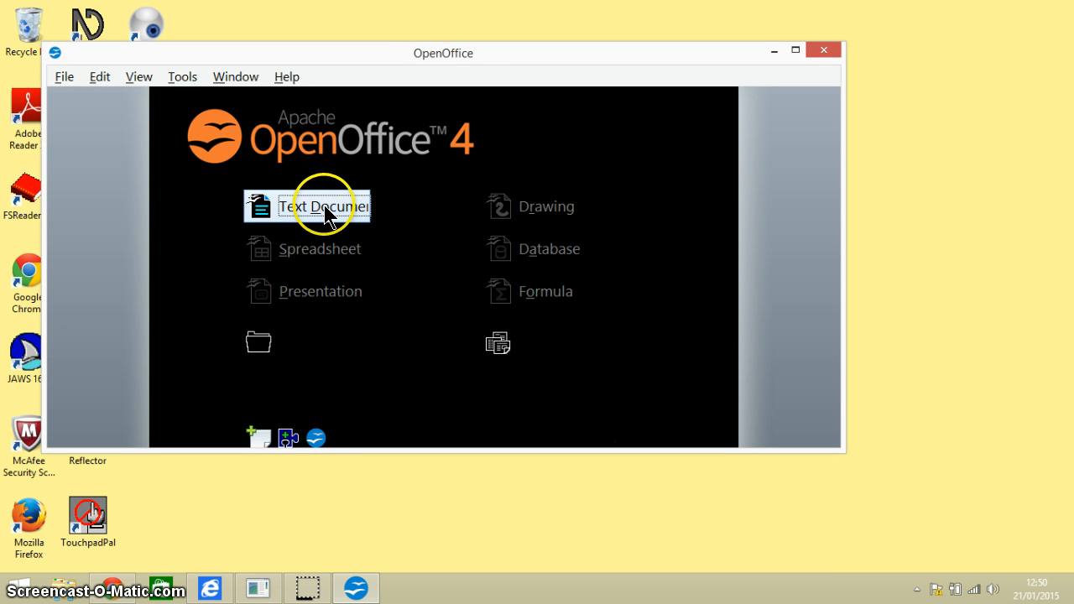
click(317, 211)
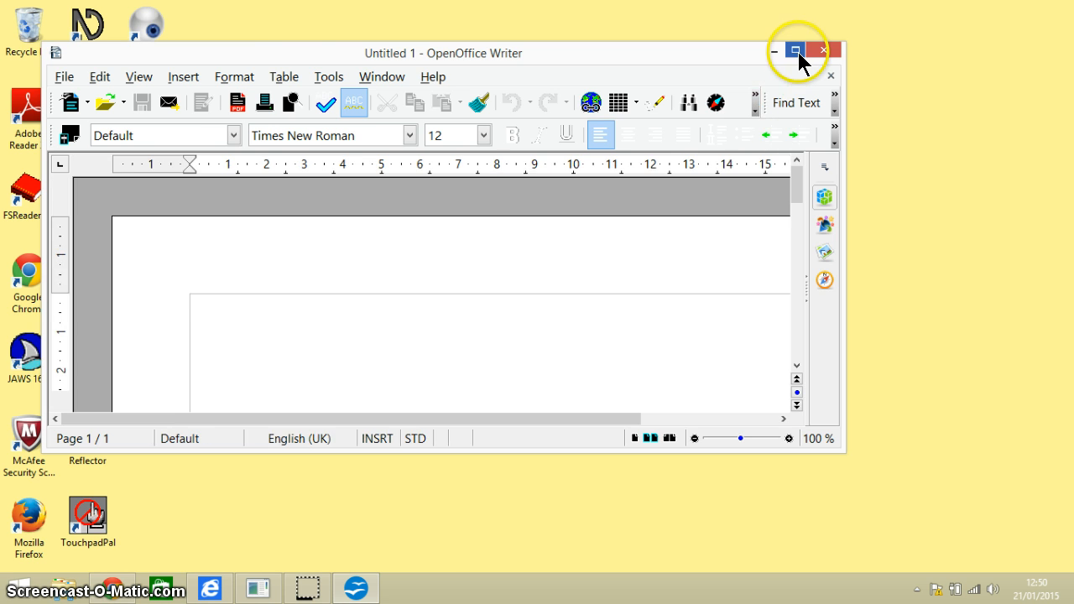
click(795, 51)
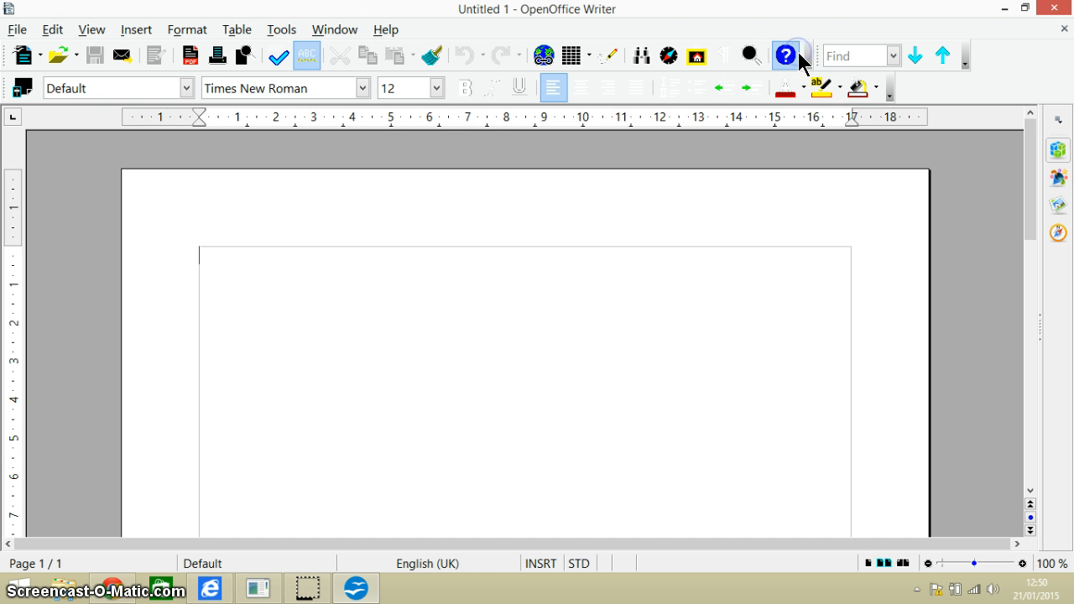
Open the Braille export options for the blank document.
click(14, 31)
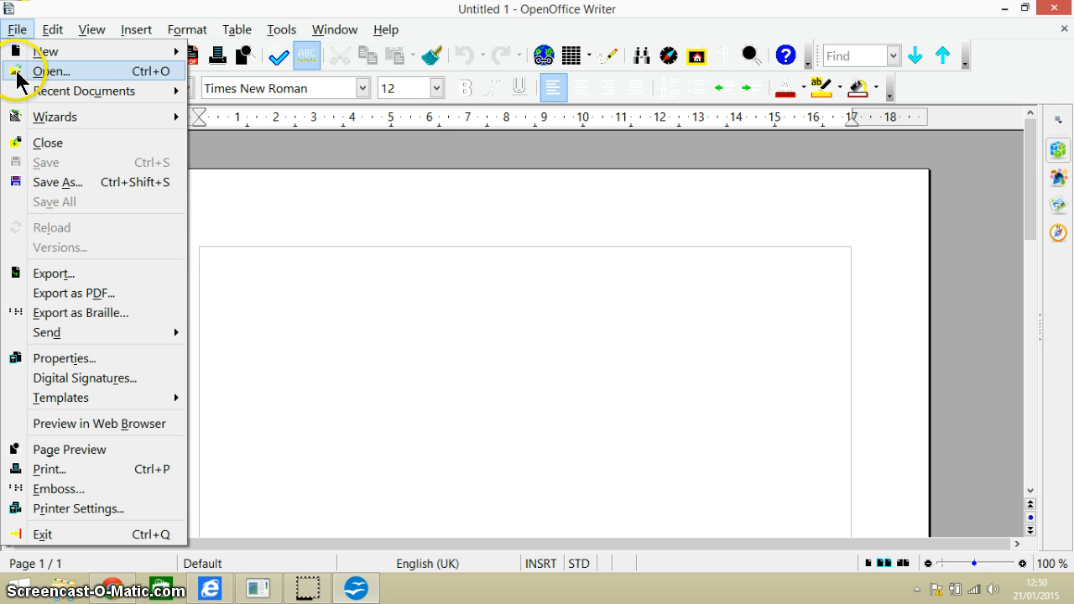
click(76, 315)
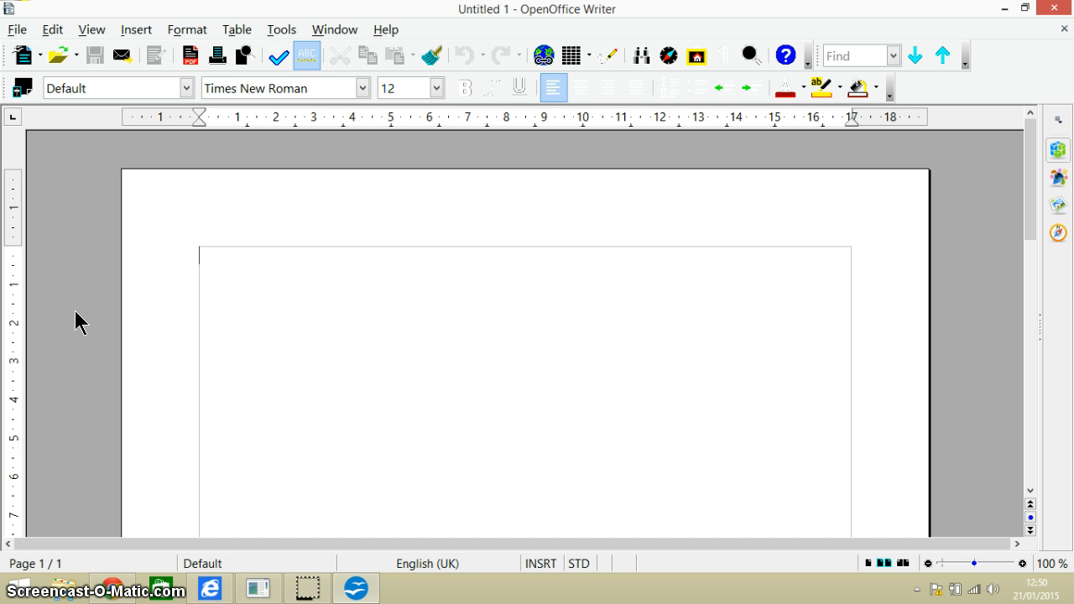
click(543, 434)
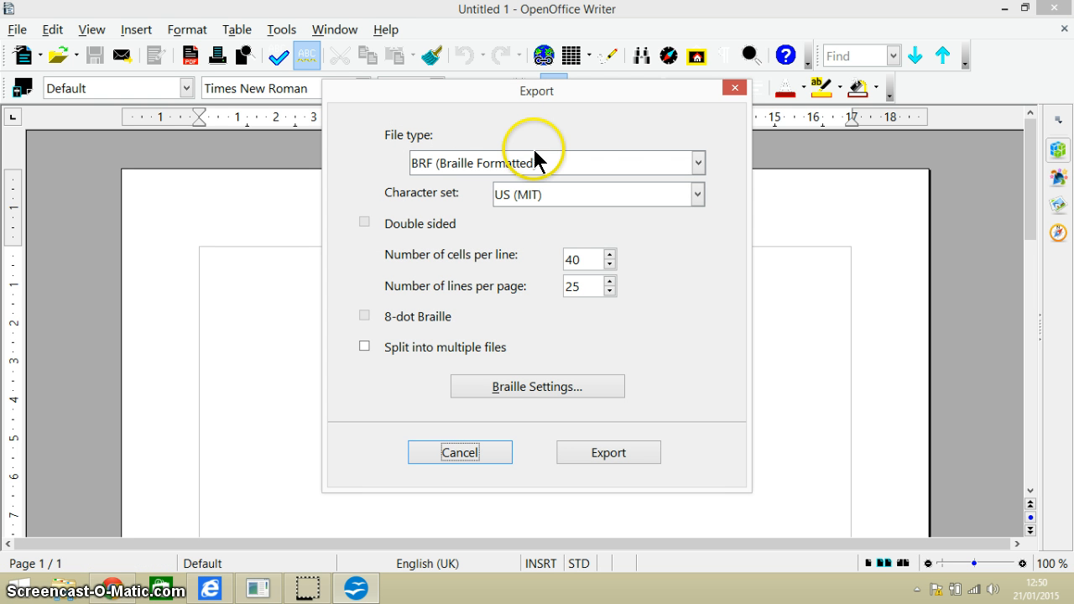
Keep BRF (Braille Formatted) as the export file type and set the character set to British.
click(699, 164)
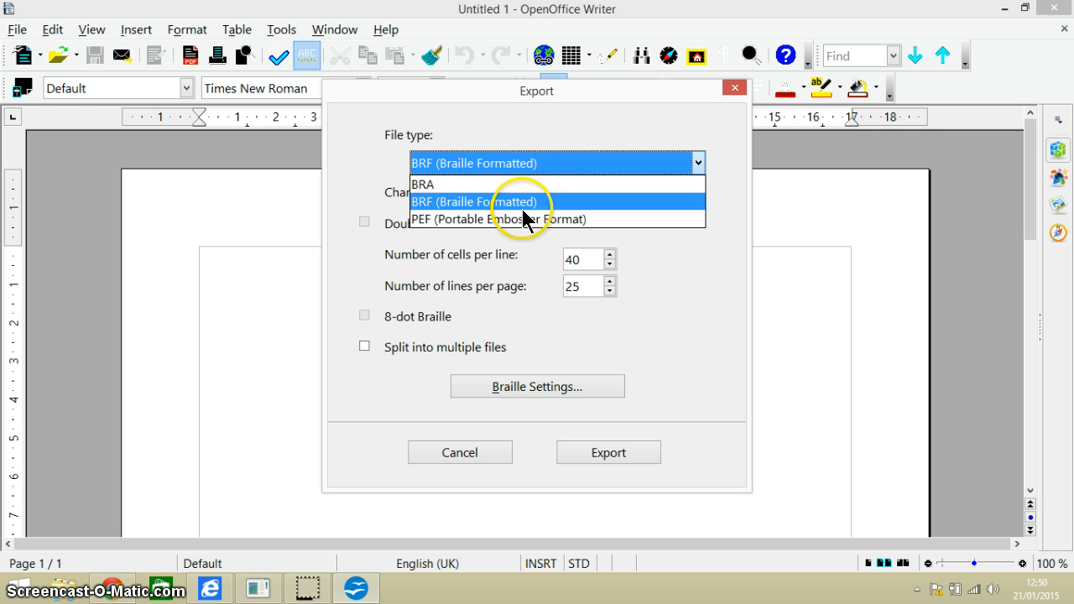
click(564, 122)
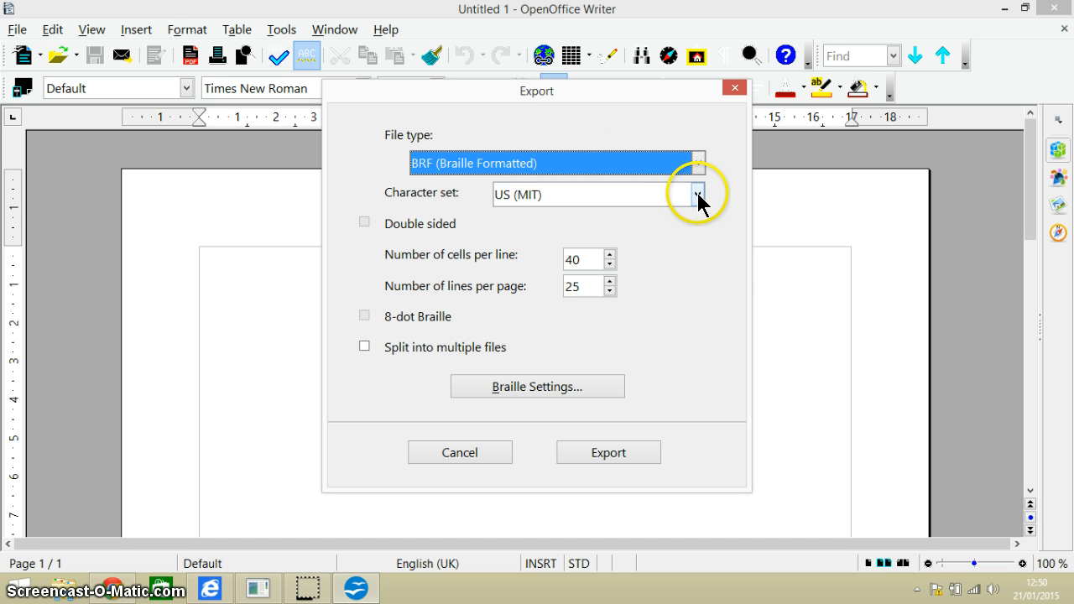
click(698, 195)
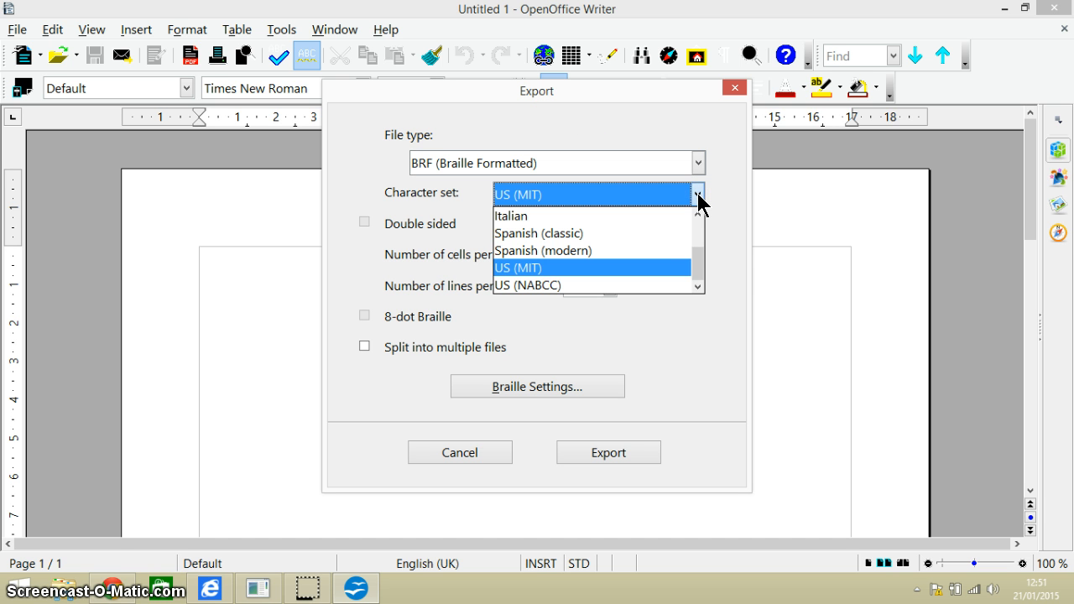
drag(698, 257, 702, 235)
drag(635, 231, 557, 223)
click(694, 202)
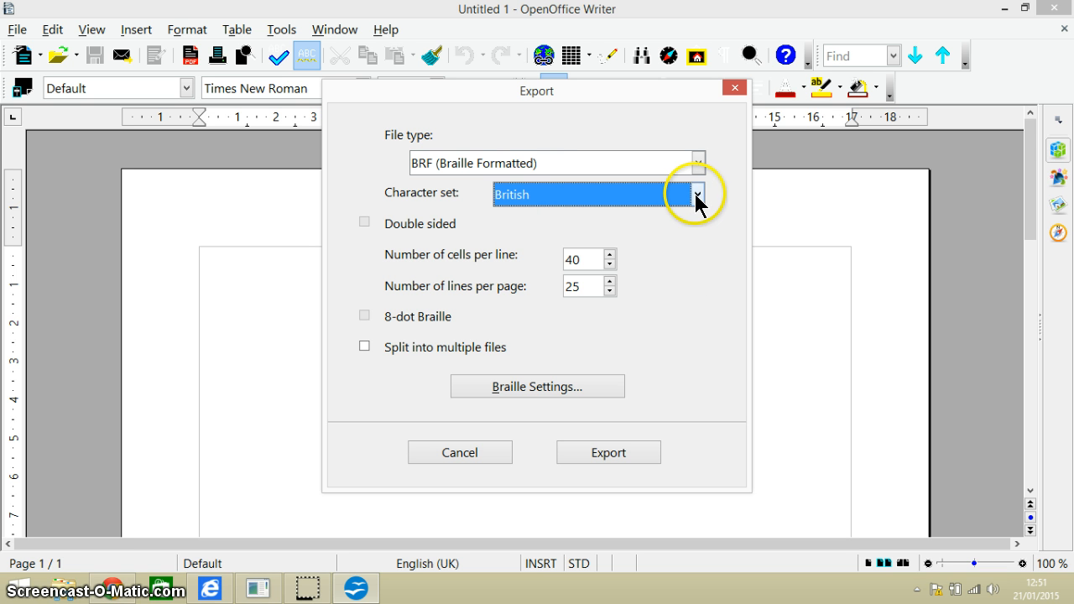
click(700, 223)
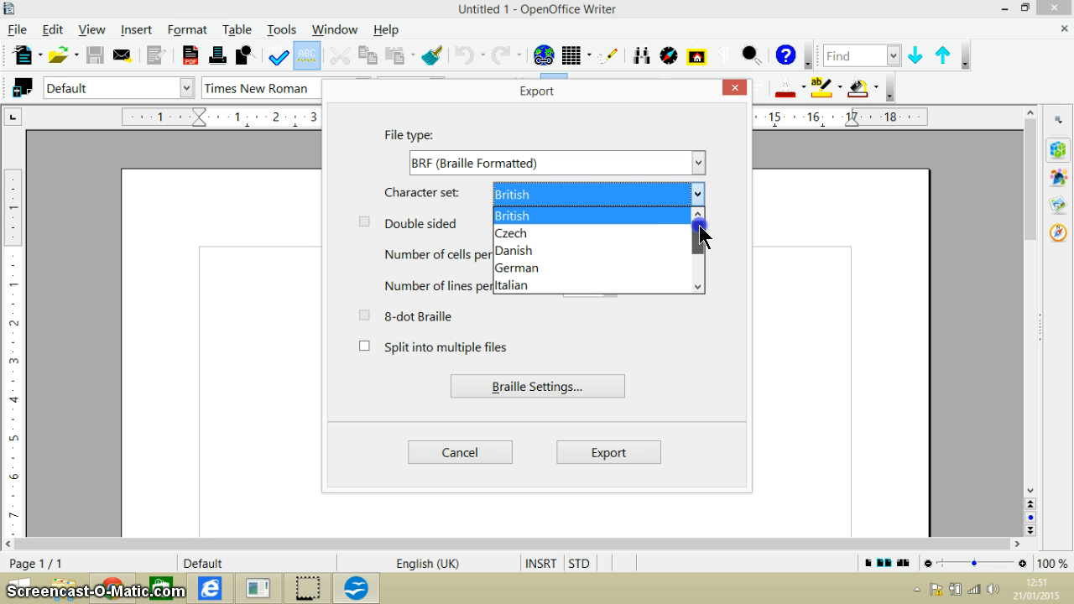
drag(700, 235, 700, 264)
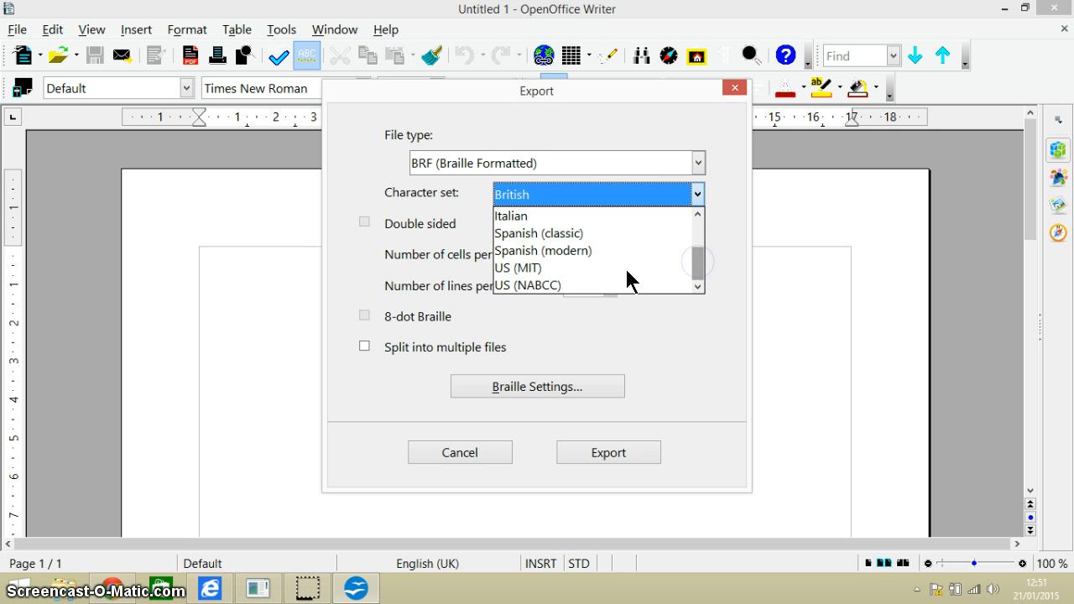
drag(627, 280, 543, 268)
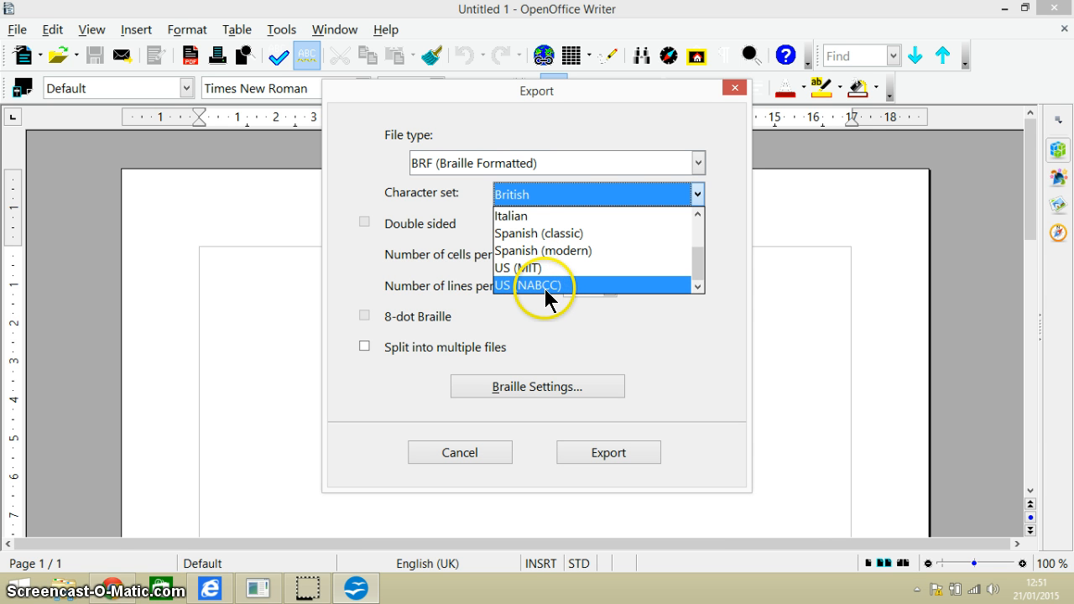
click(597, 206)
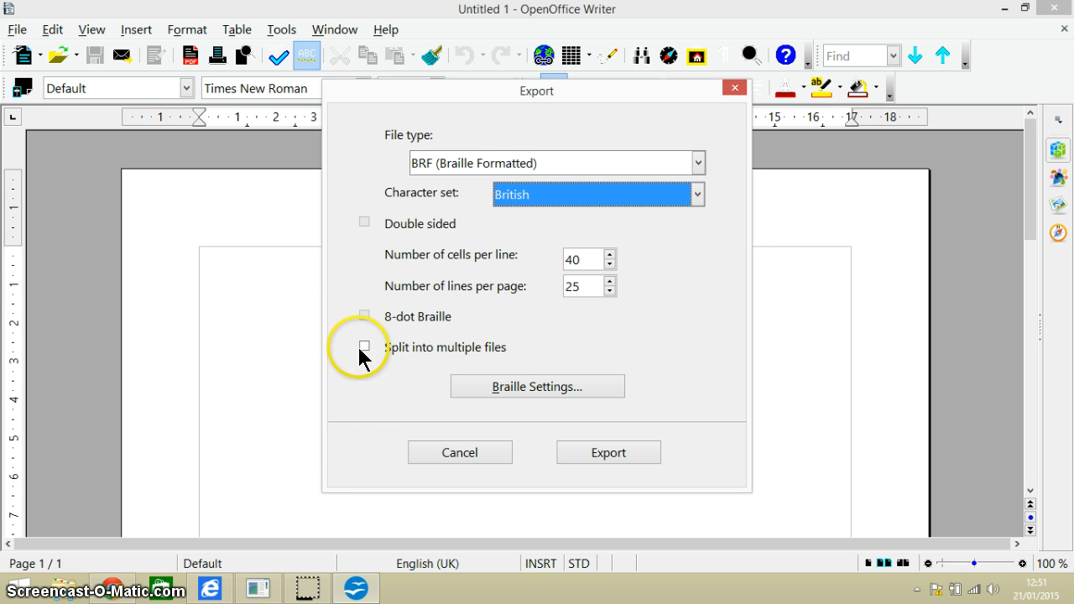
Open the Braille settings from the export options and choose the BANA preset.
click(507, 399)
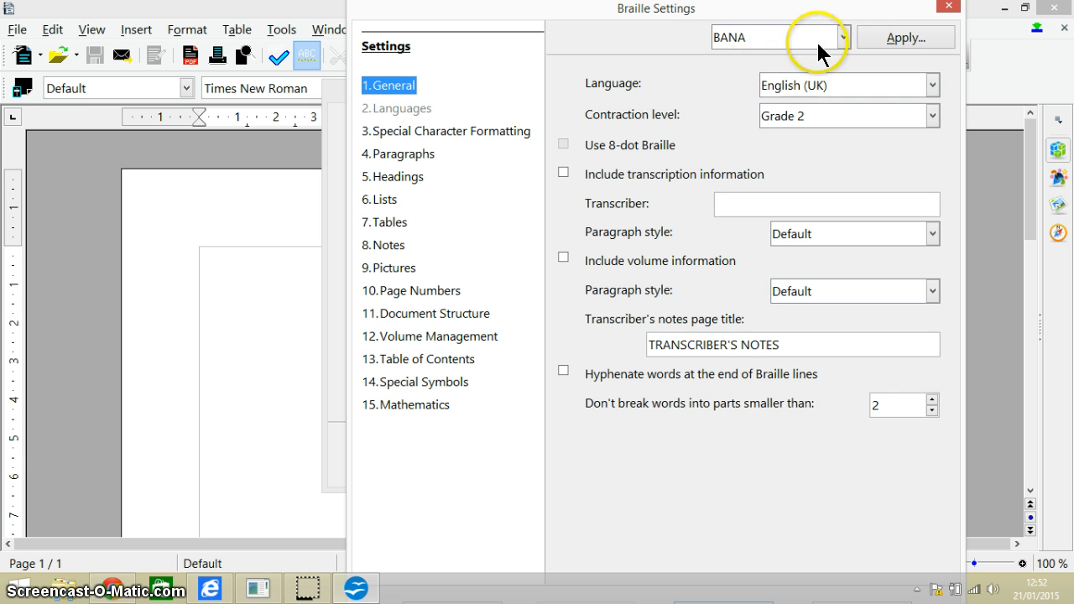
click(846, 37)
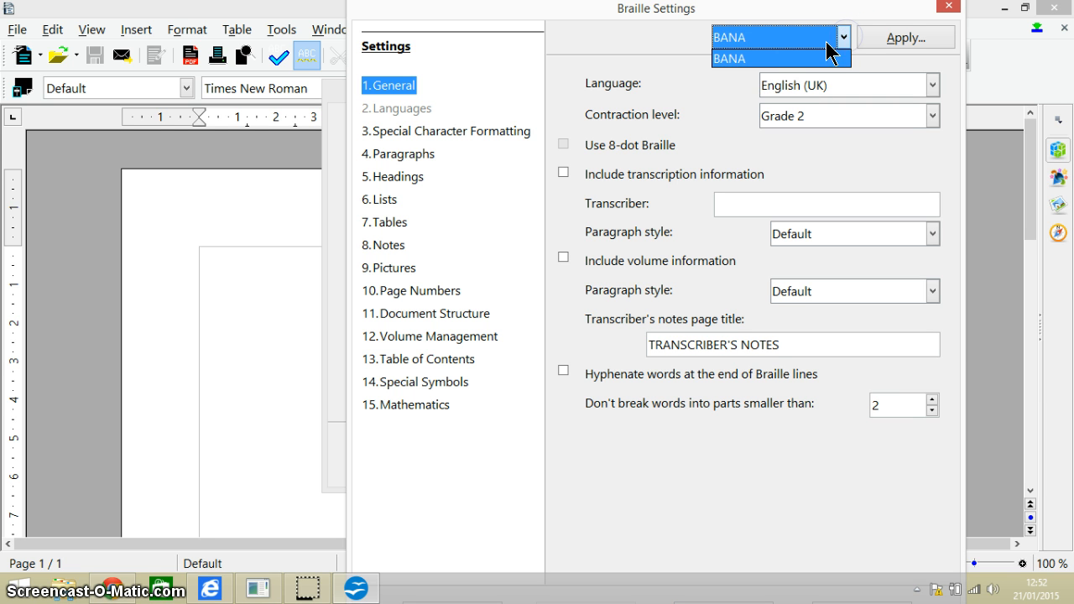
click(795, 57)
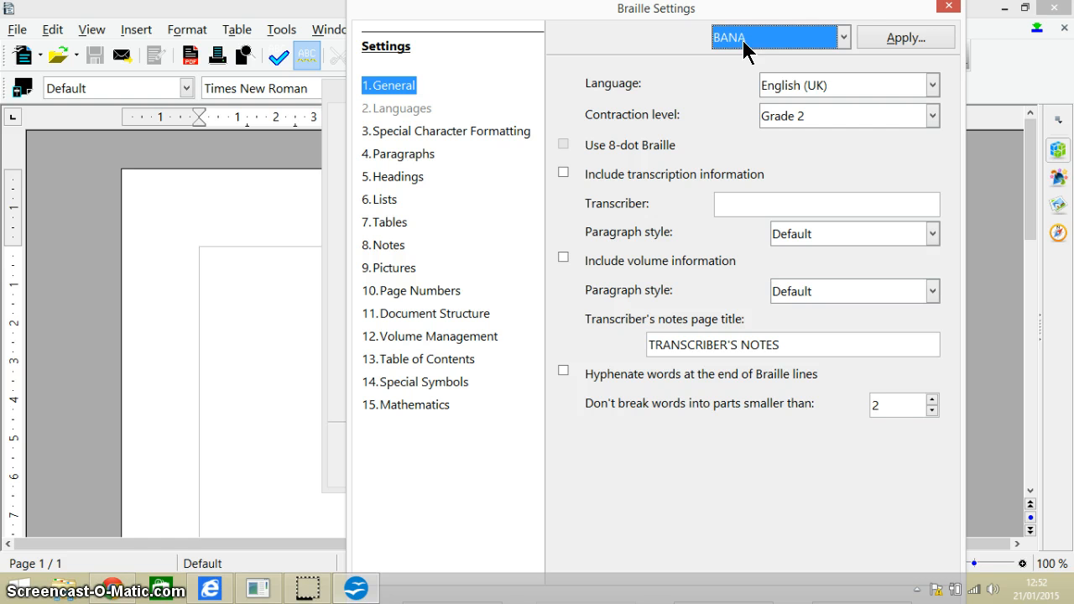
click(845, 37)
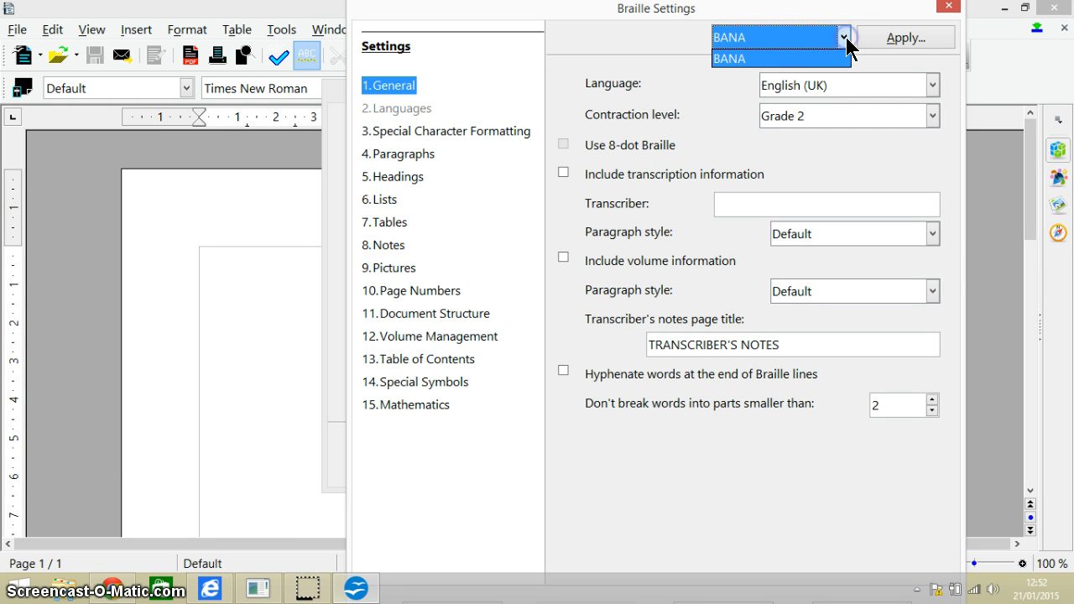
click(795, 59)
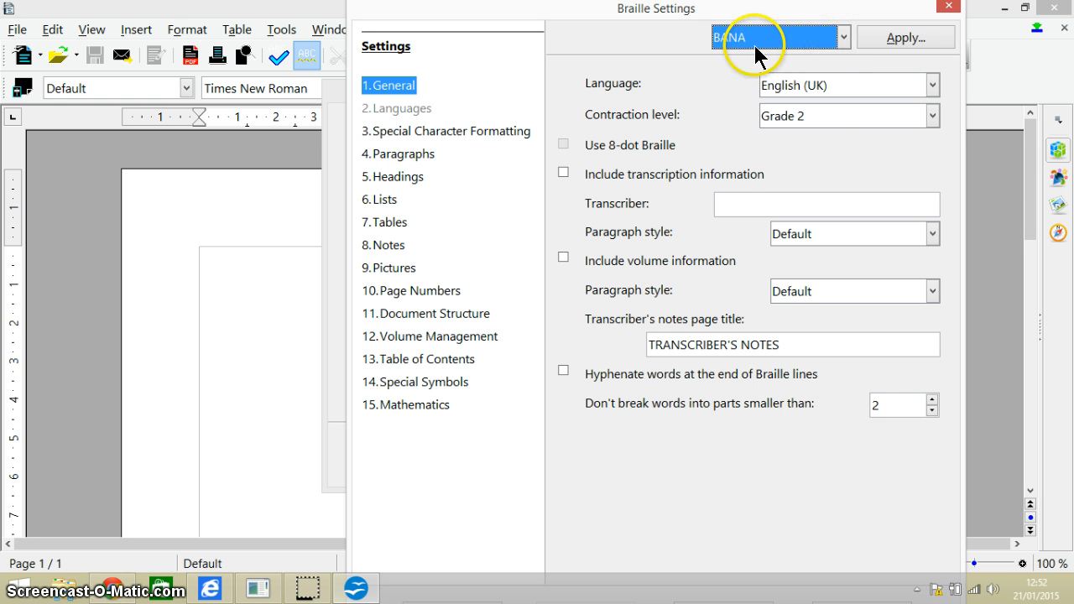
Keep English (UK) as the Braille language and set the contraction level to Grade 2.
click(933, 86)
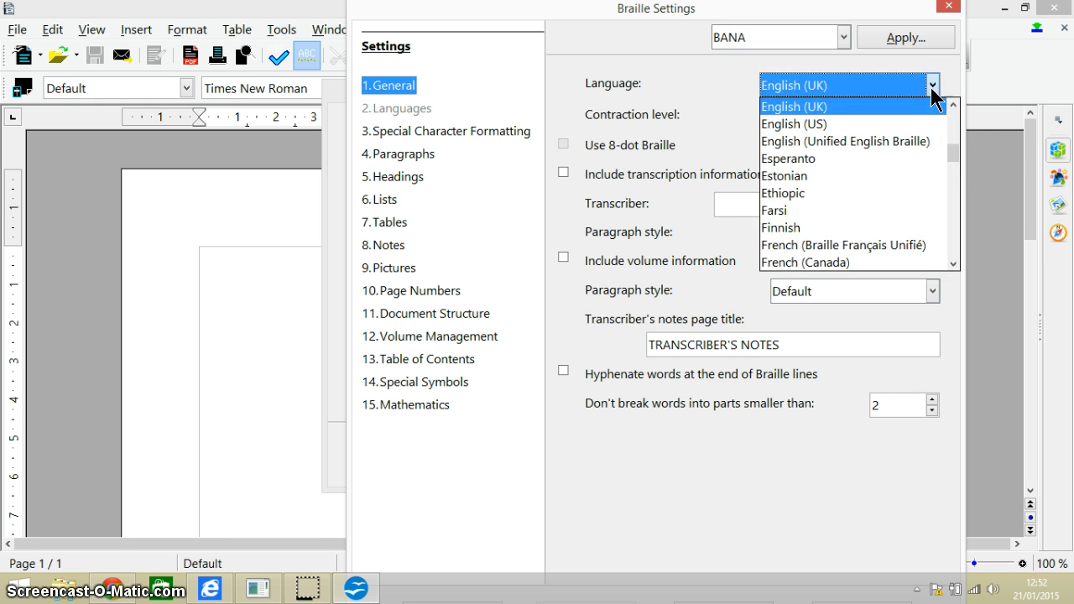
click(954, 153)
drag(954, 153, 935, 112)
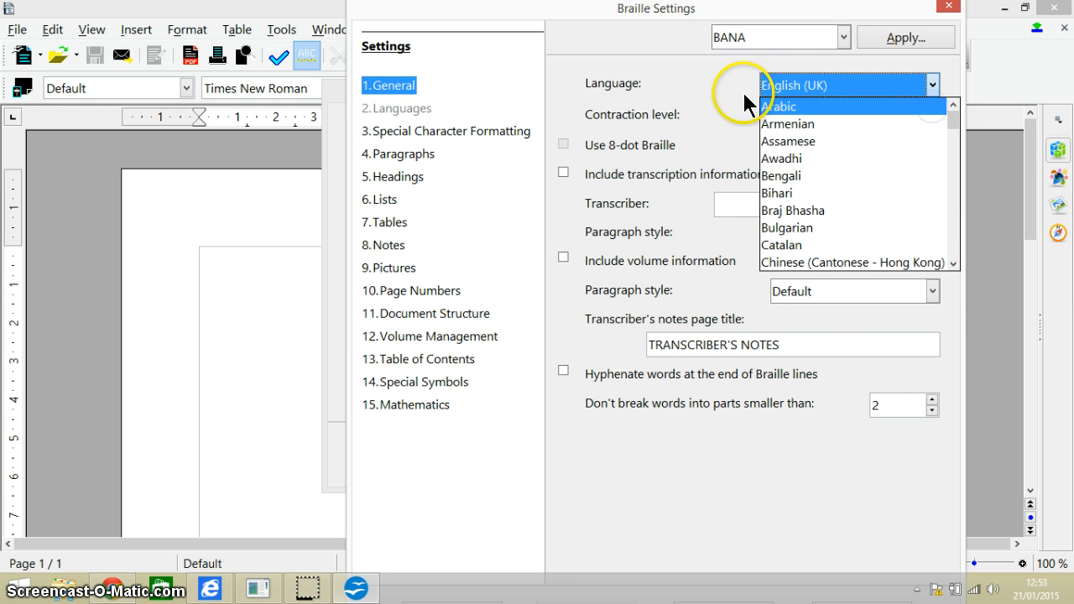
click(811, 87)
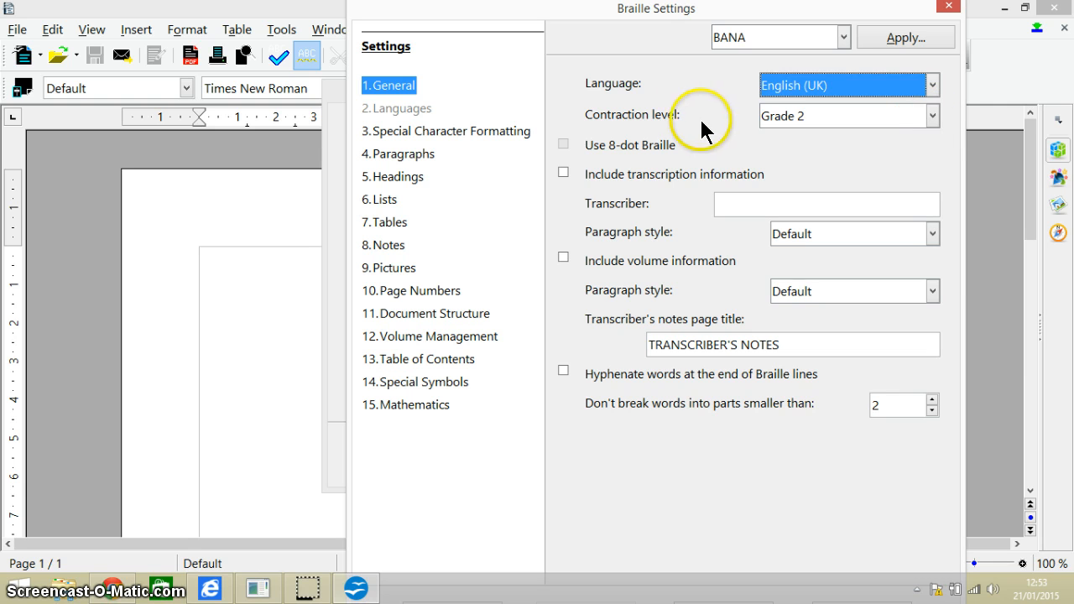
click(930, 115)
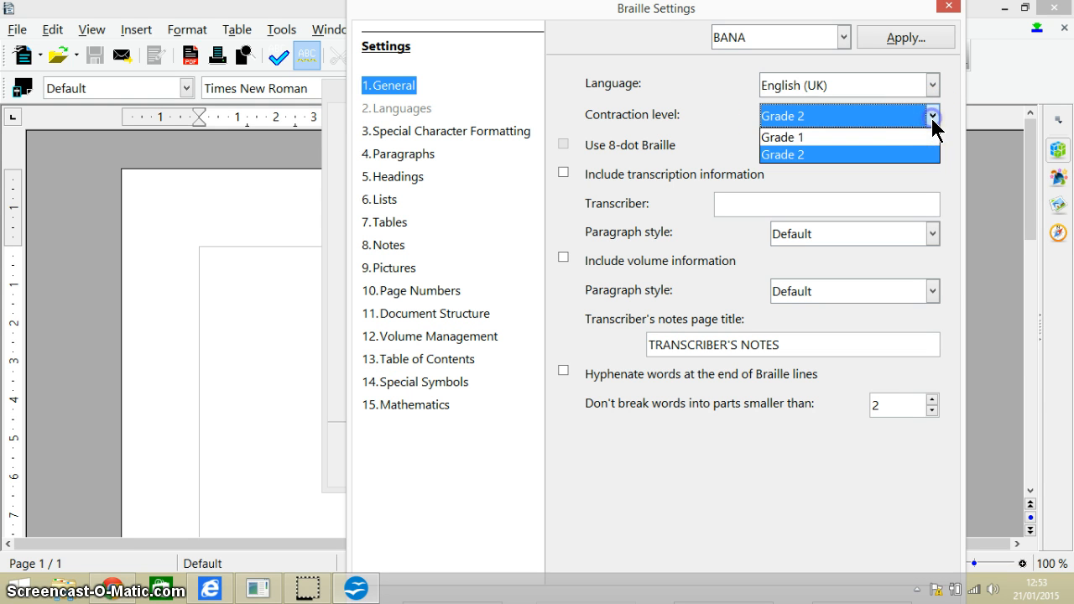
click(894, 136)
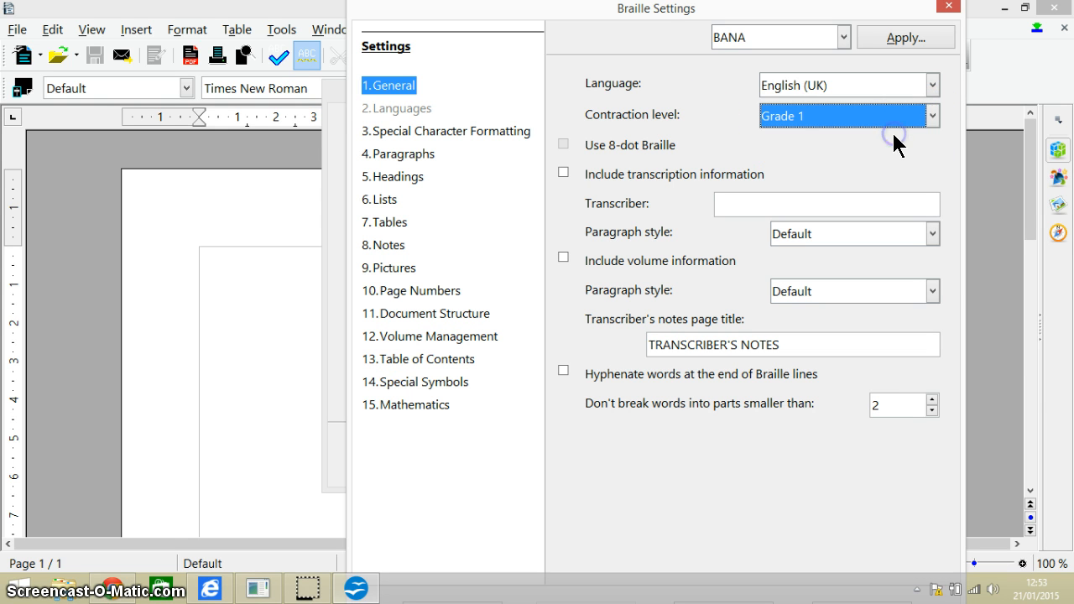
click(933, 109)
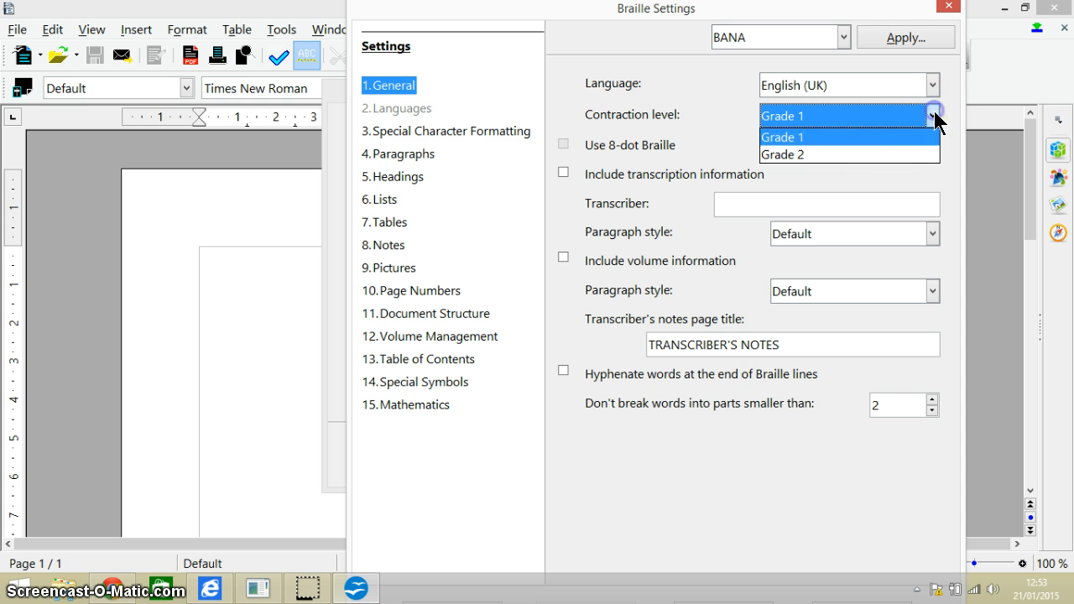
click(883, 157)
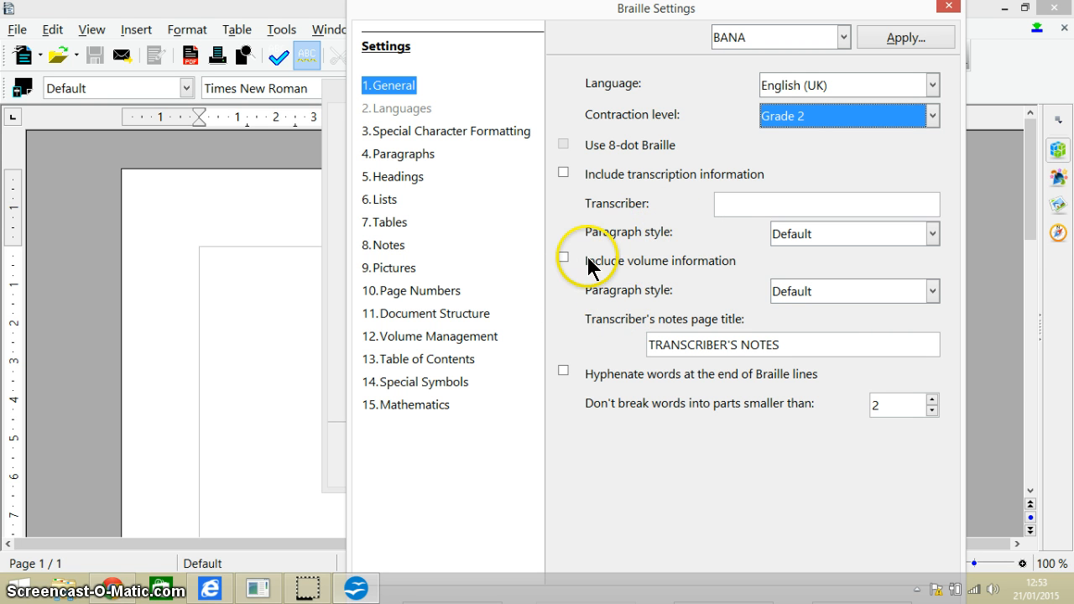
Keep the Default character style in the special character formatting settings.
click(486, 143)
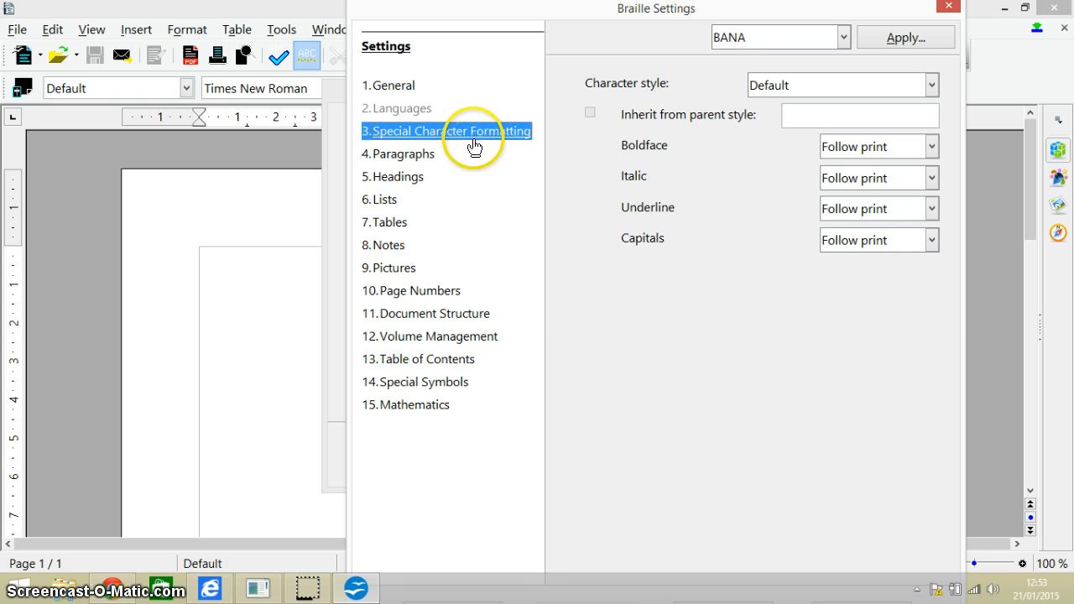
click(931, 85)
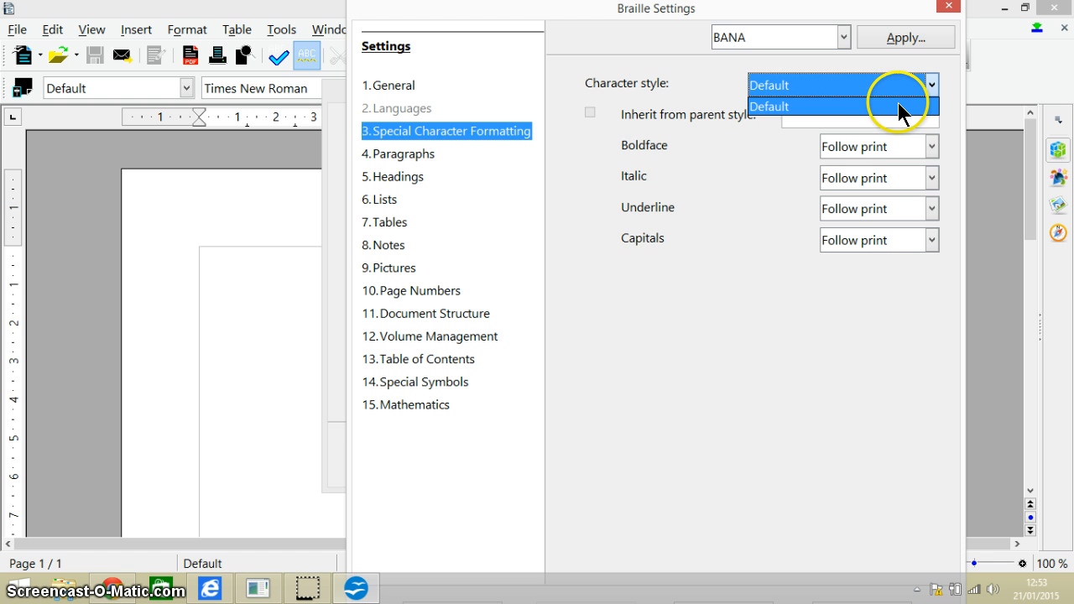
click(899, 106)
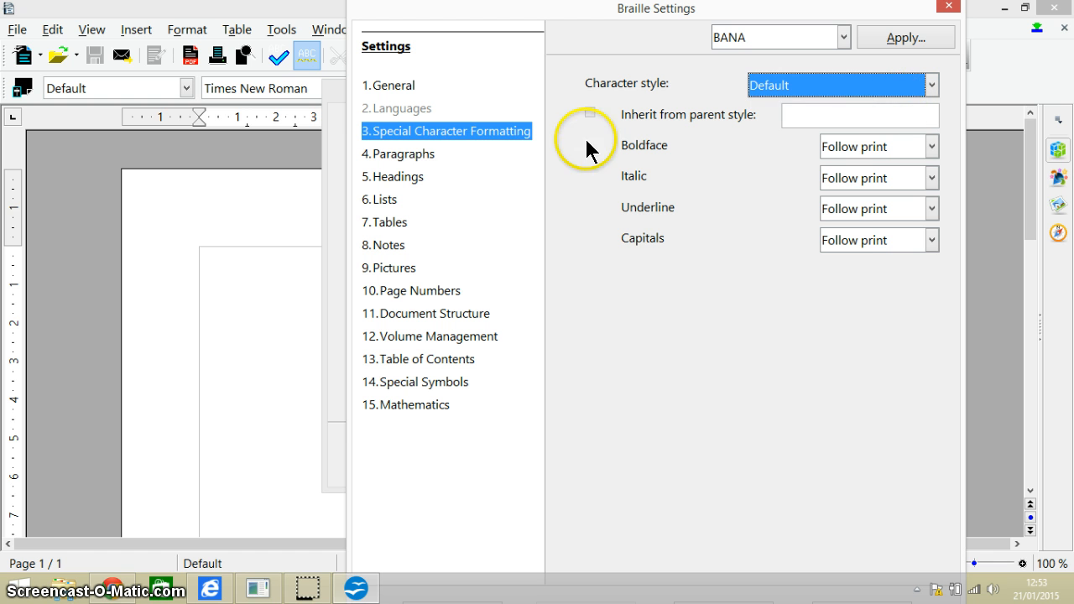
Review the Braille settings for paragraphs, headings, lists, tables, notes and pictures.
click(425, 162)
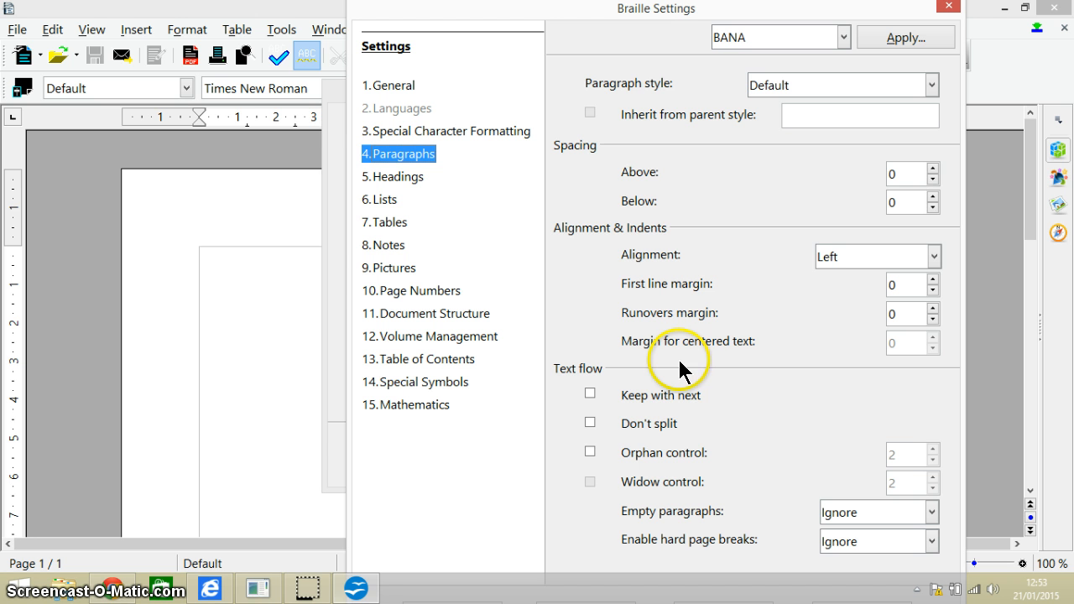
click(411, 181)
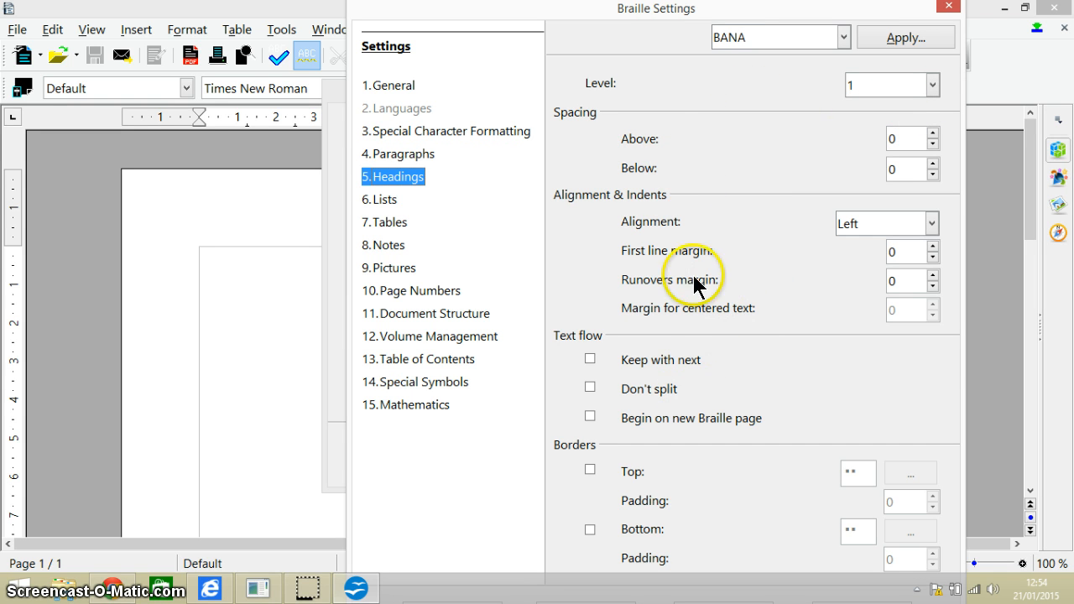
click(388, 202)
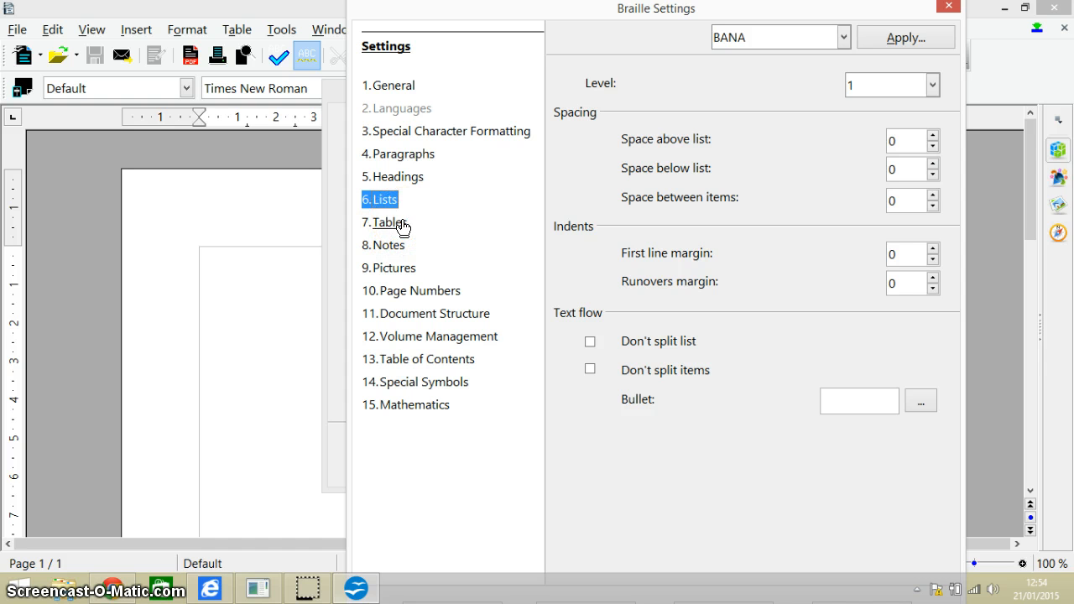
click(395, 225)
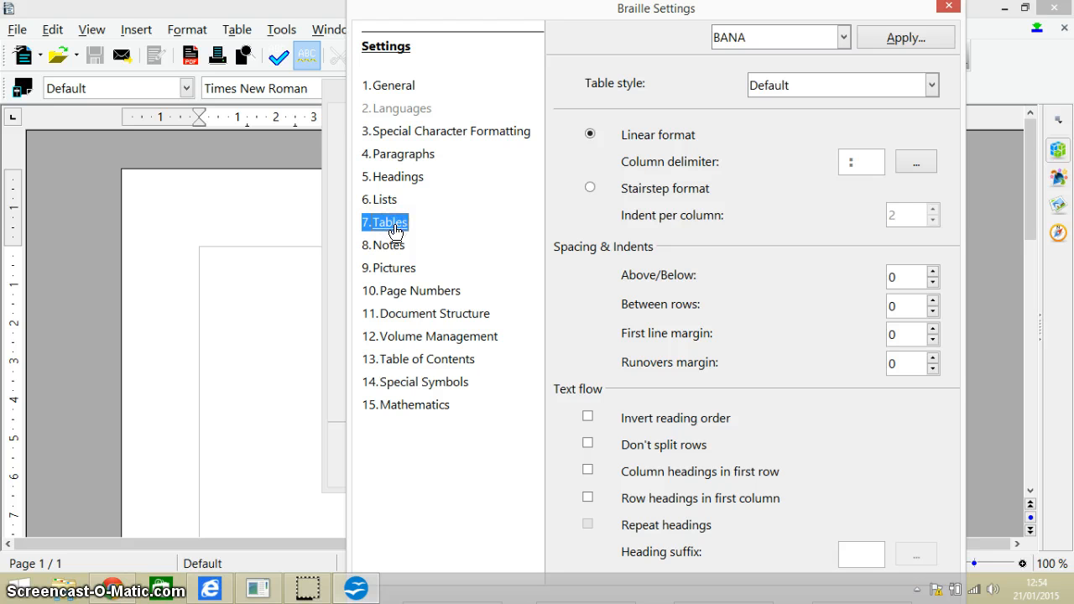
click(394, 243)
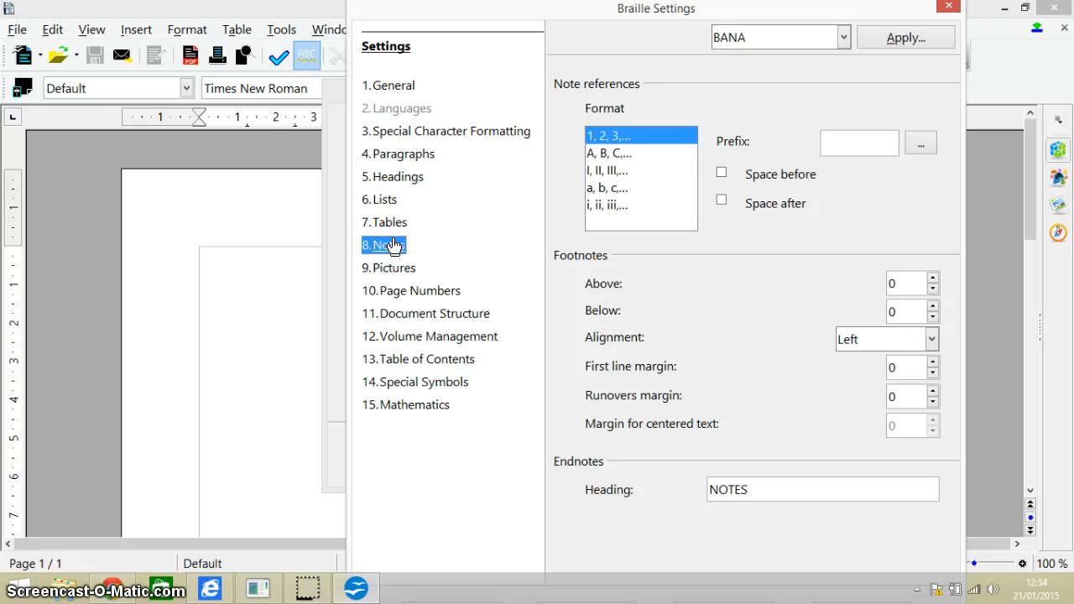
click(394, 267)
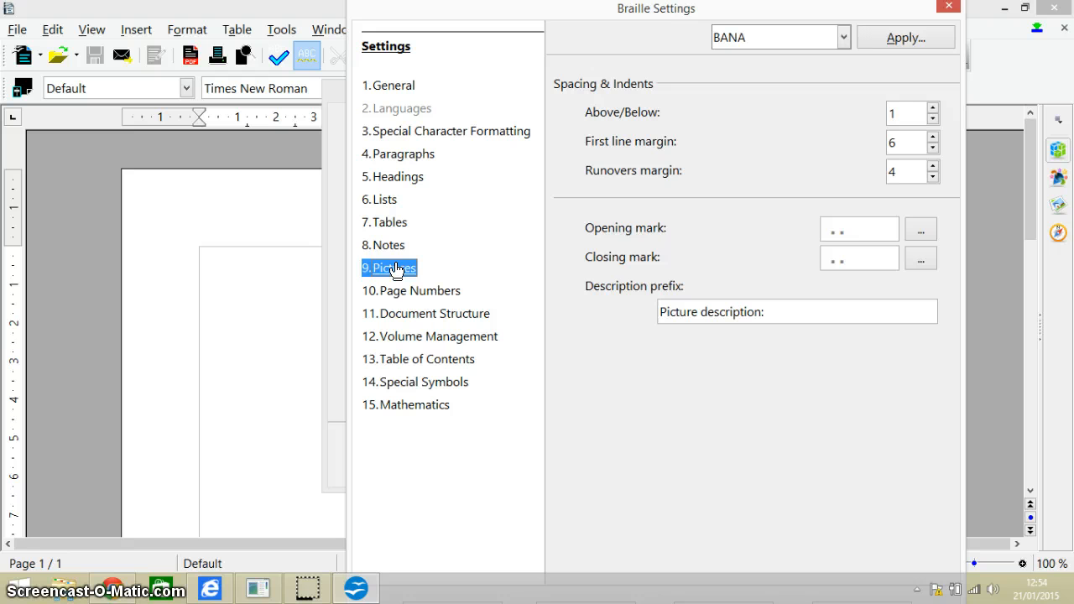
Examine the Braille settings for page numbers, document structure, volume management and table of contents.
click(409, 283)
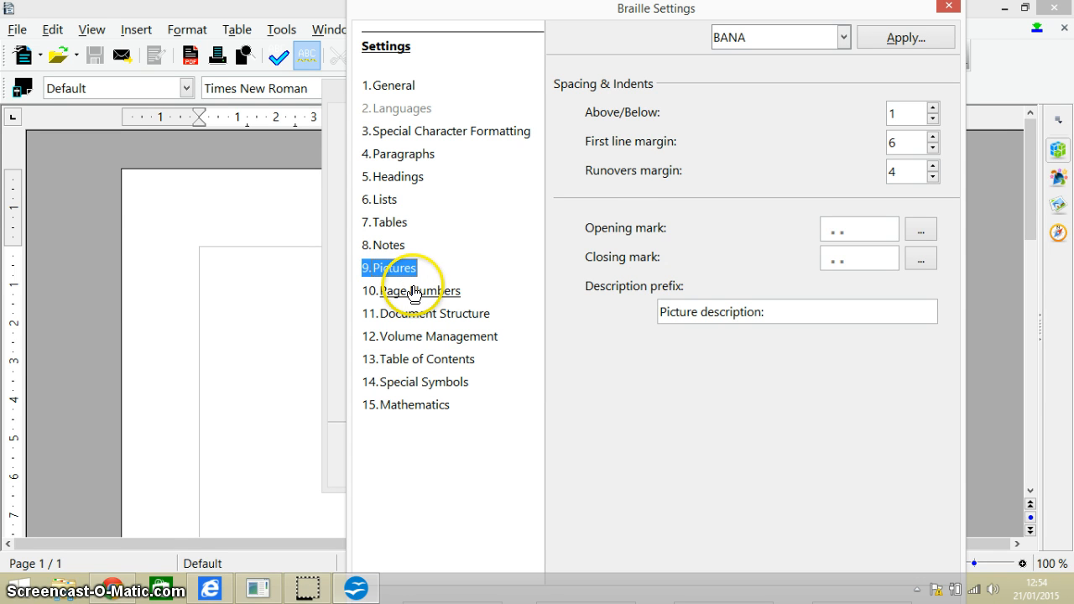
click(413, 291)
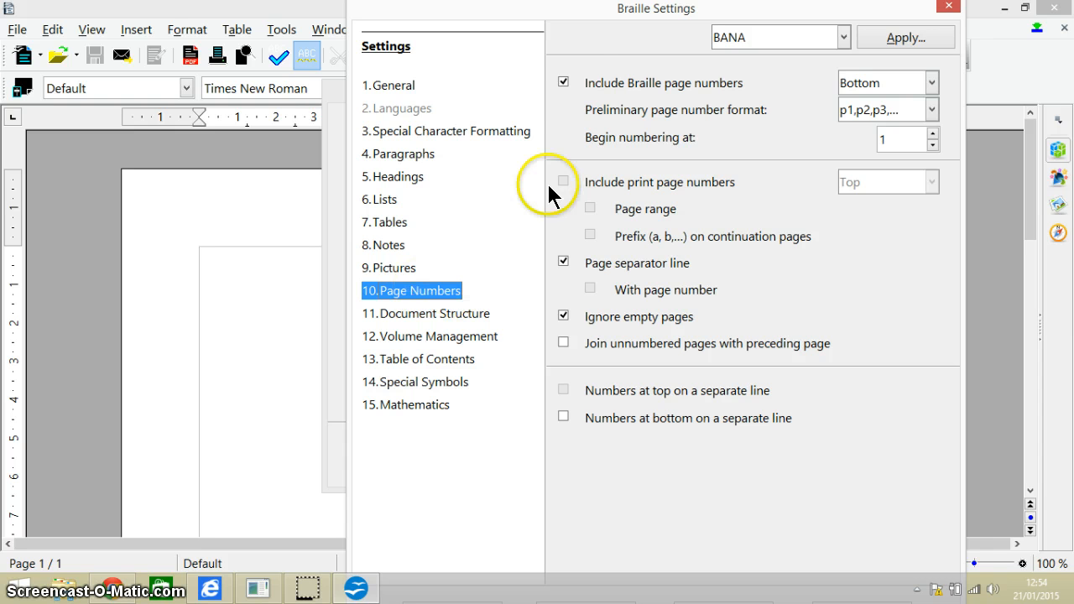
click(570, 84)
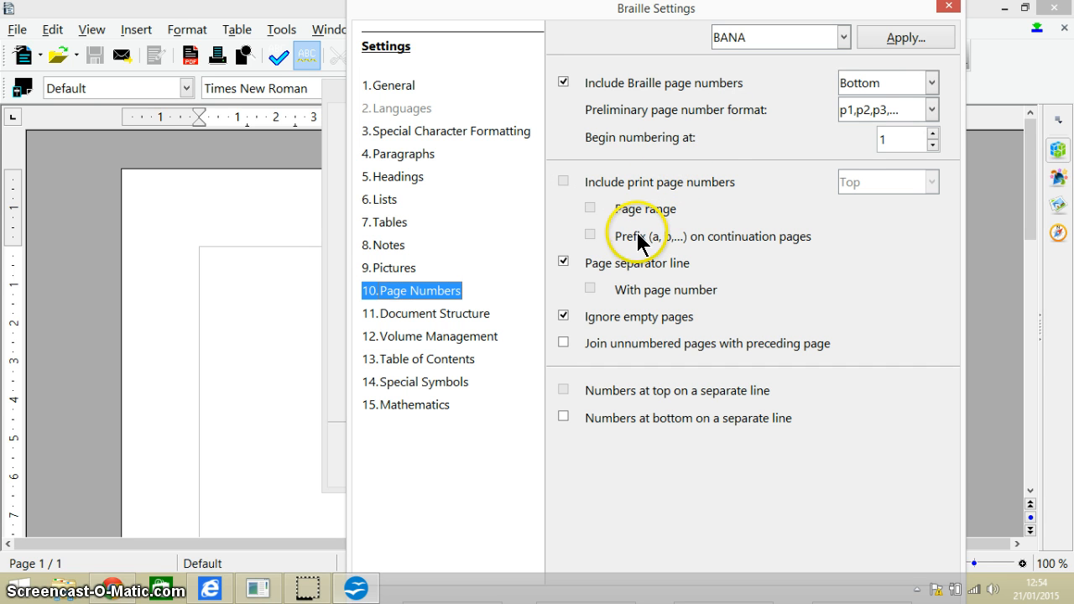
click(450, 316)
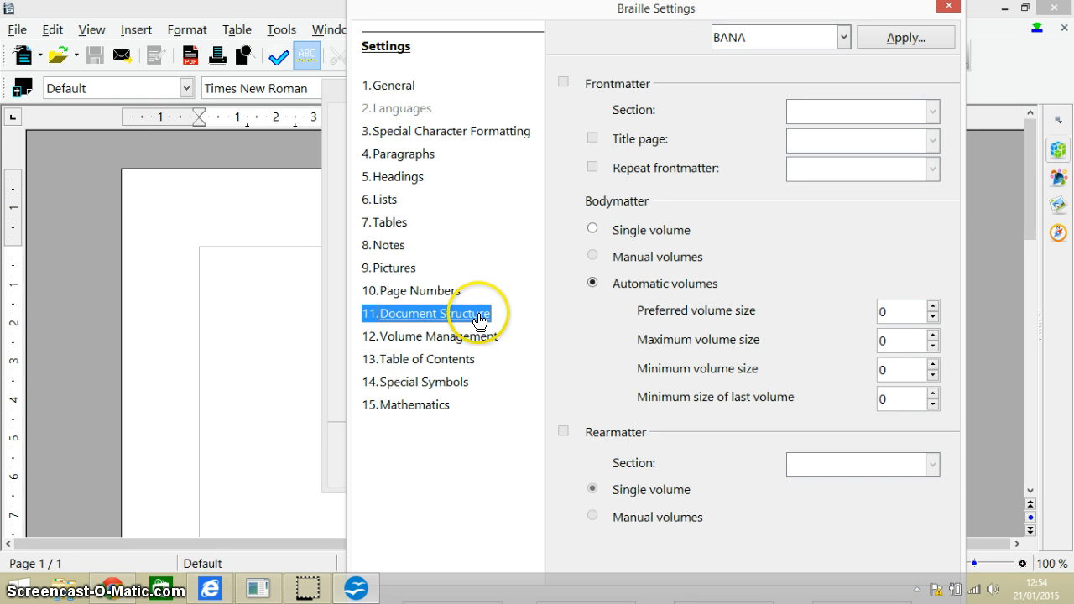
click(404, 343)
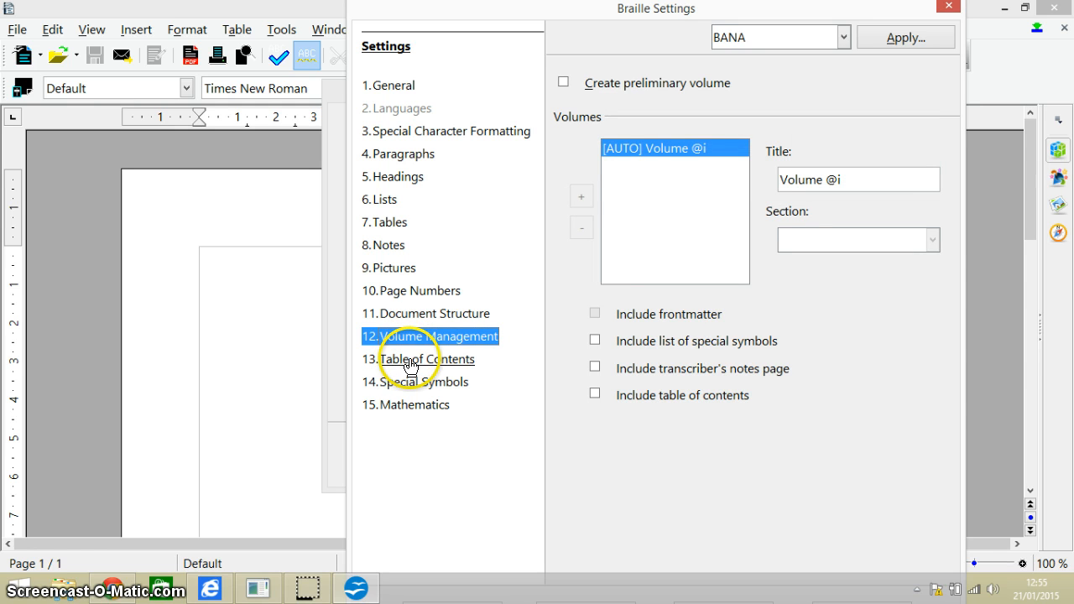
click(410, 366)
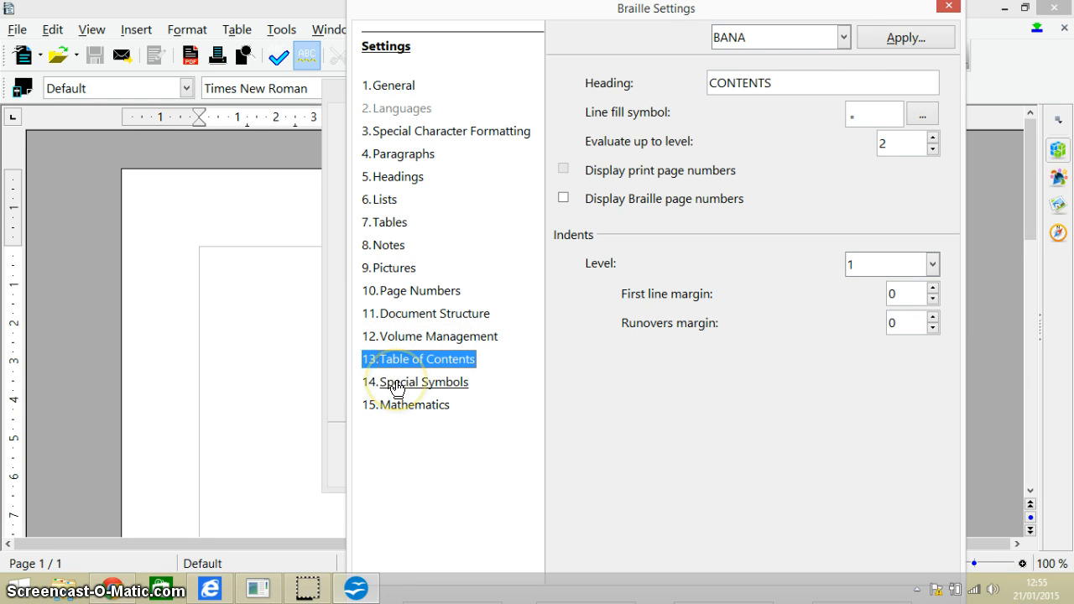
Inspect the descriptions and inclusion rules of the listed symbols in the special symbols settings.
click(397, 386)
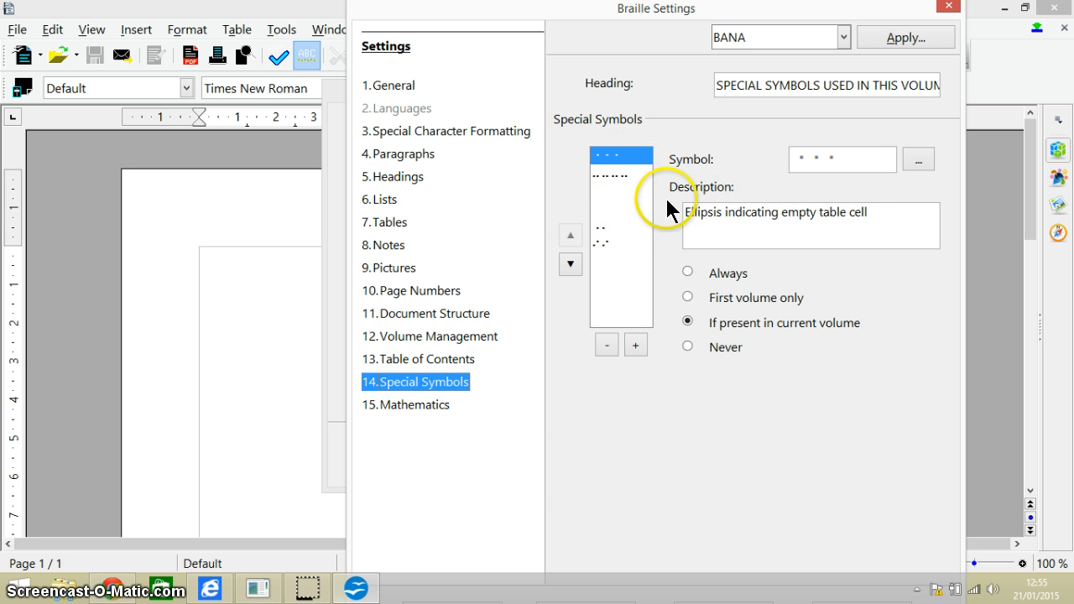
click(614, 176)
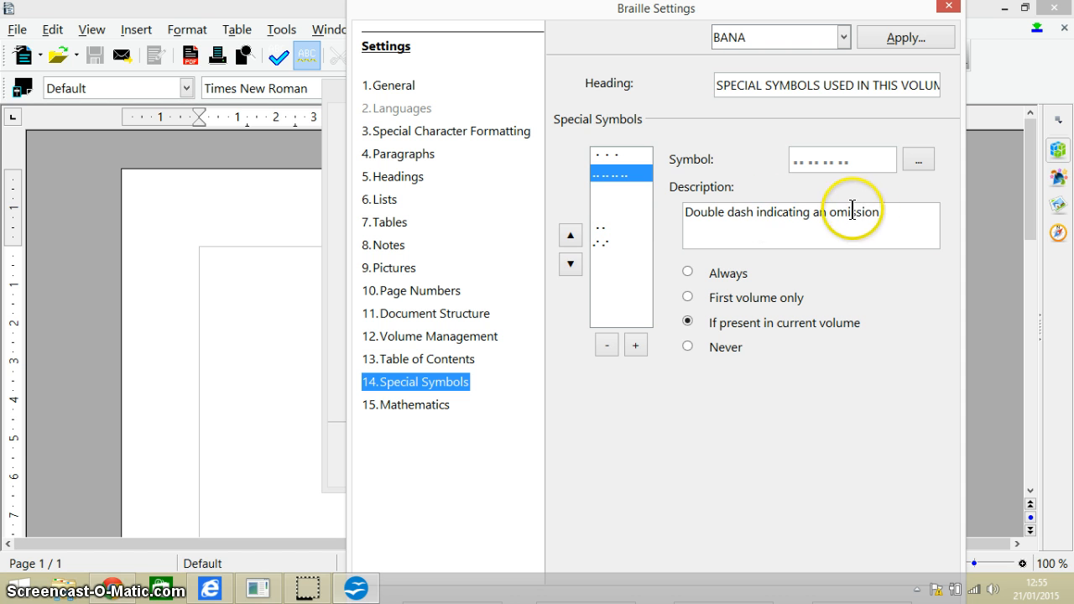
click(599, 227)
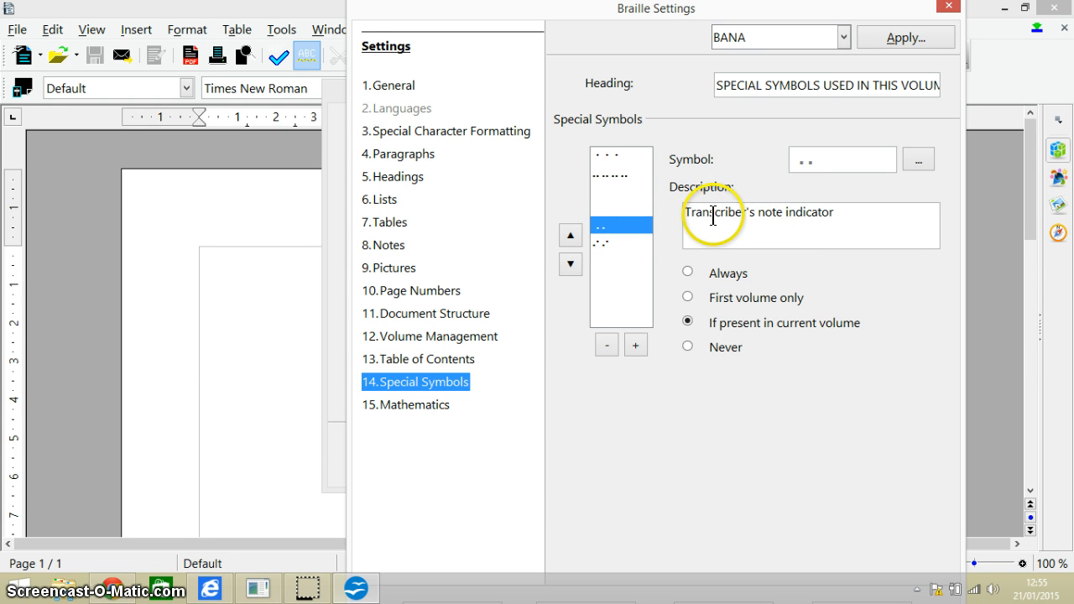
click(598, 245)
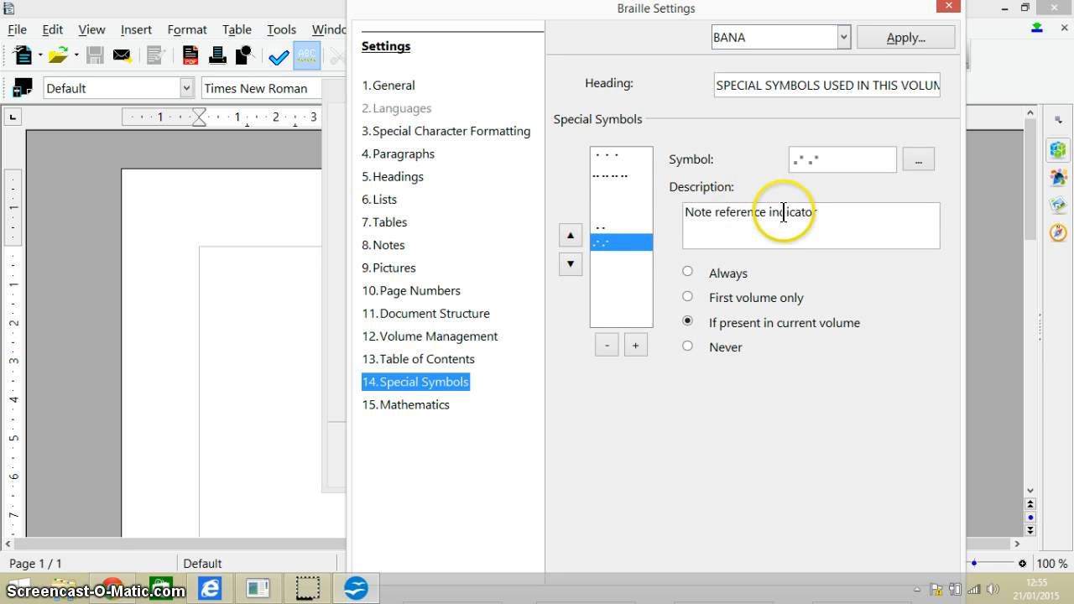
Show the available Braille codes for formulas in the mathematics settings.
click(422, 410)
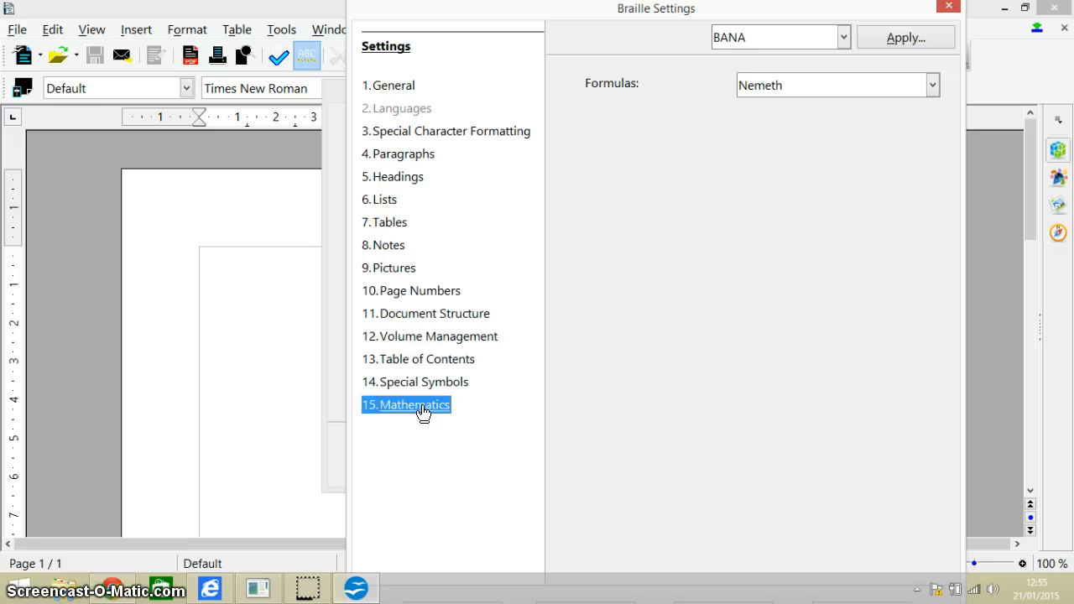
click(930, 86)
click(847, 94)
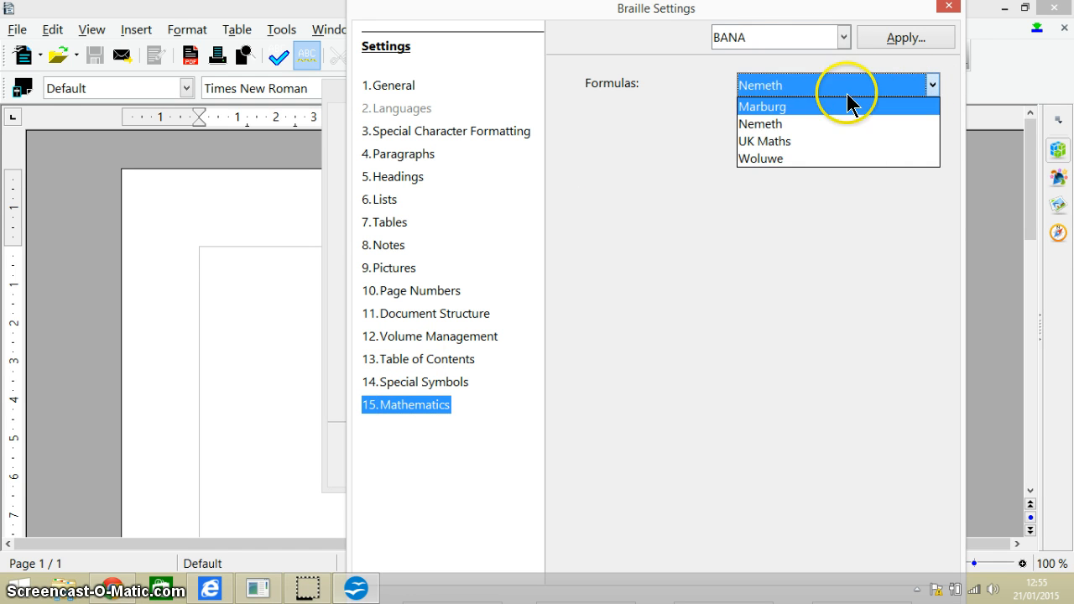